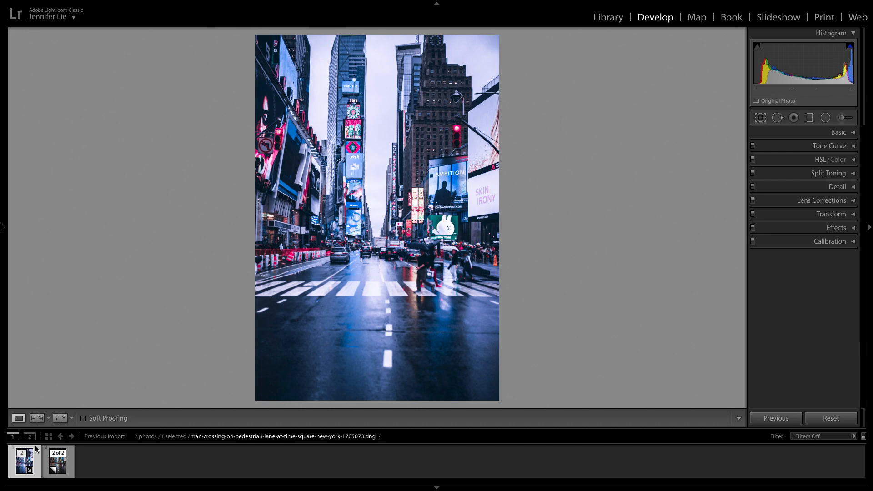
- Compare the edited Times Square photo with its unedited virtual copy, ending on the copy
left_click(64, 464)
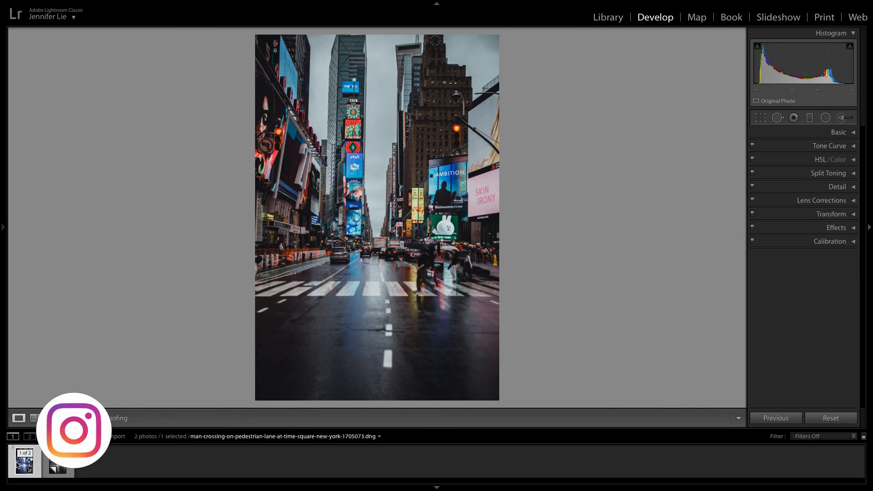
key("Left")
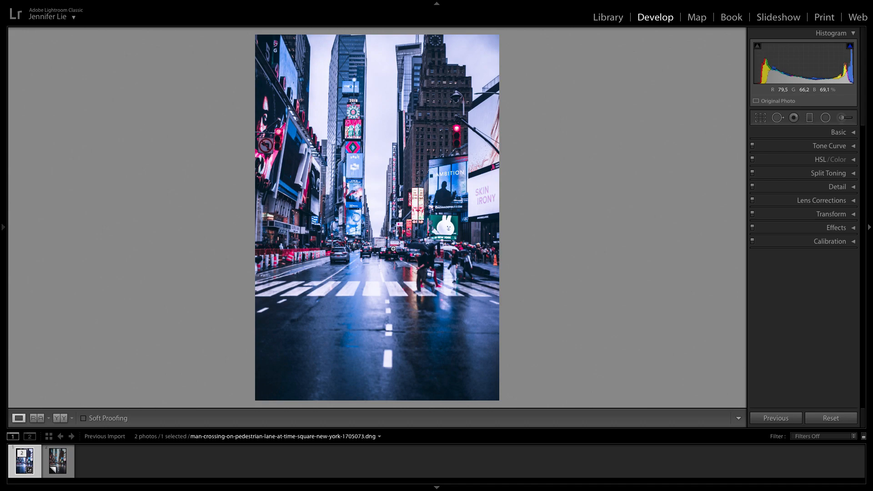
key("Right")
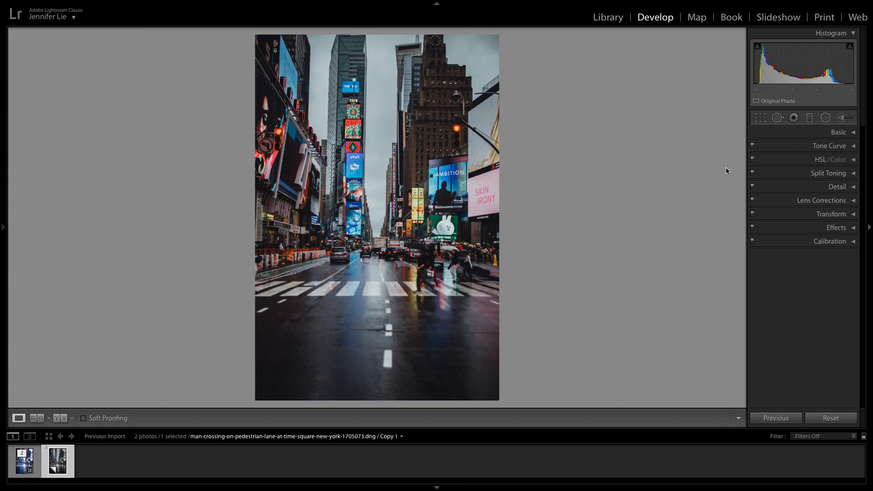
- Set the copy's white balance to Temp -20 and Tint +20
left_click(802, 133)
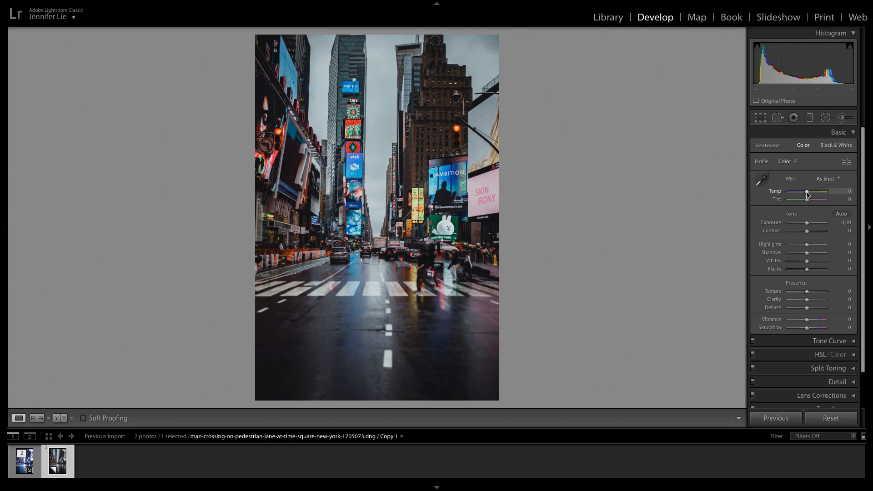
left_click_drag(806, 194, 802, 196)
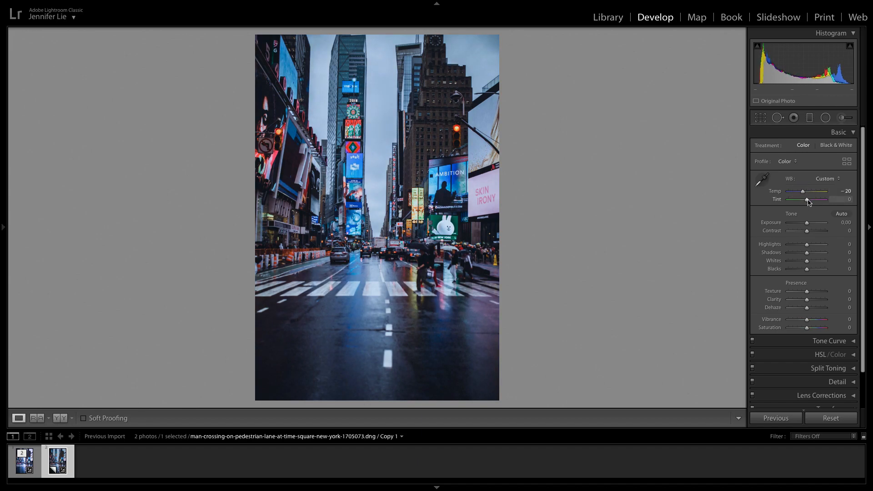
left_click_drag(809, 203, 810, 199)
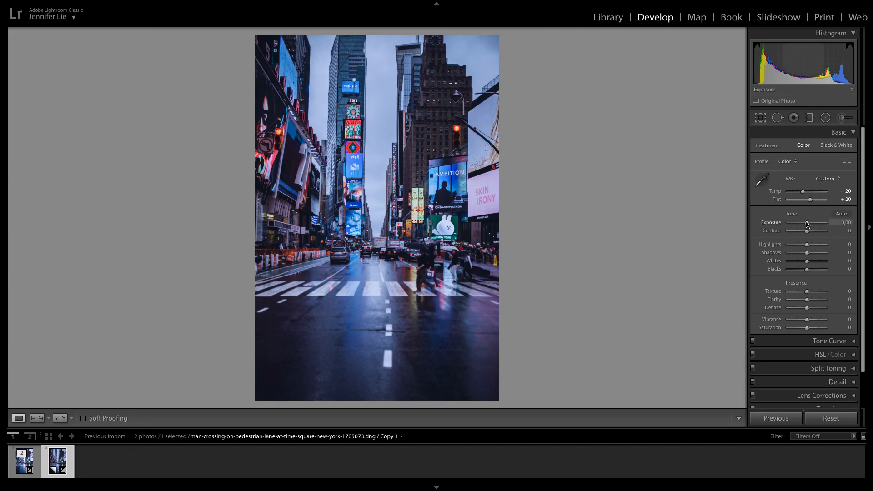
- Raise the photo's Exposure to +0.35 and its Contrast to +15
left_click_drag(807, 224, 809, 225)
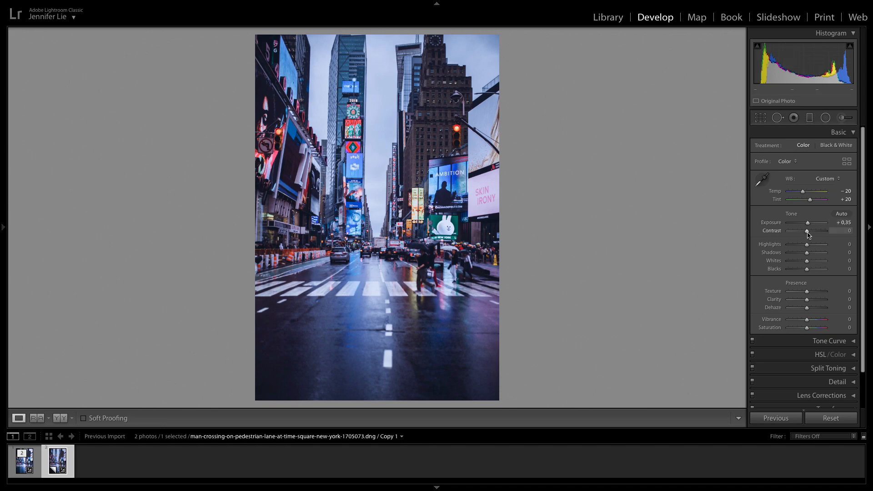
left_click(808, 234)
left_click_drag(807, 234, 809, 234)
left_click(848, 231)
type("15")
key("Return")
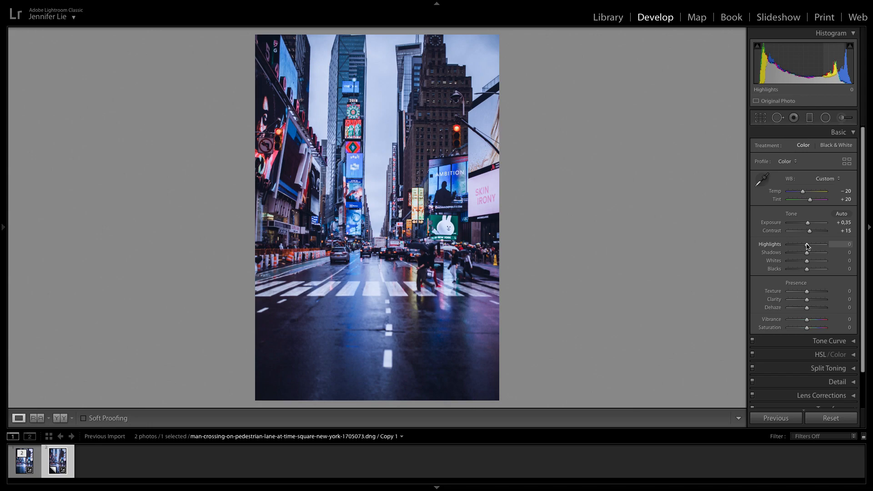
- Raise the basic tone Highlights of the photo to +40
left_click_drag(807, 246, 814, 246)
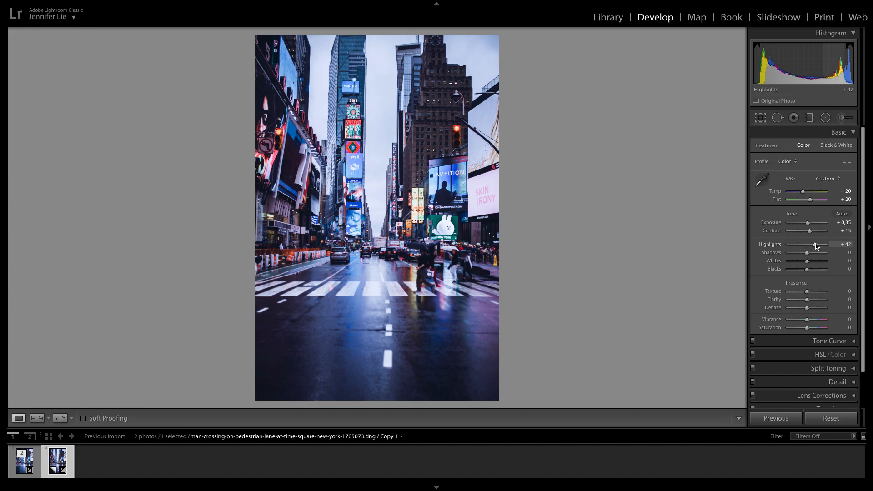
left_click(847, 245)
type("40")
key("Return")
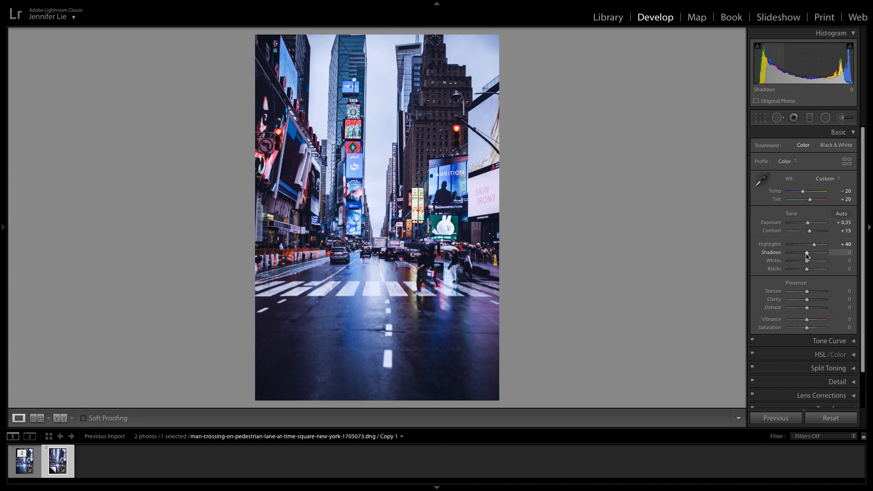
- Set the basic tone Shadows to +14 and Whites to +15
left_click_drag(807, 255, 809, 253)
left_click_drag(808, 262, 809, 263)
left_click(848, 261)
type("15")
key("Return")
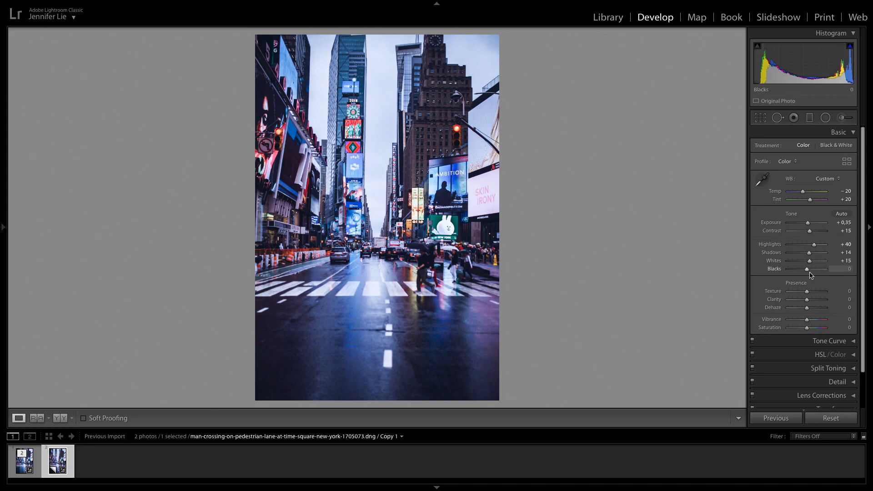
- Set Blacks to +17 and Clarity to +18, finishing the basic adjustments
left_click_drag(809, 273, 810, 272)
left_click(840, 269)
type("17")
key("Return")
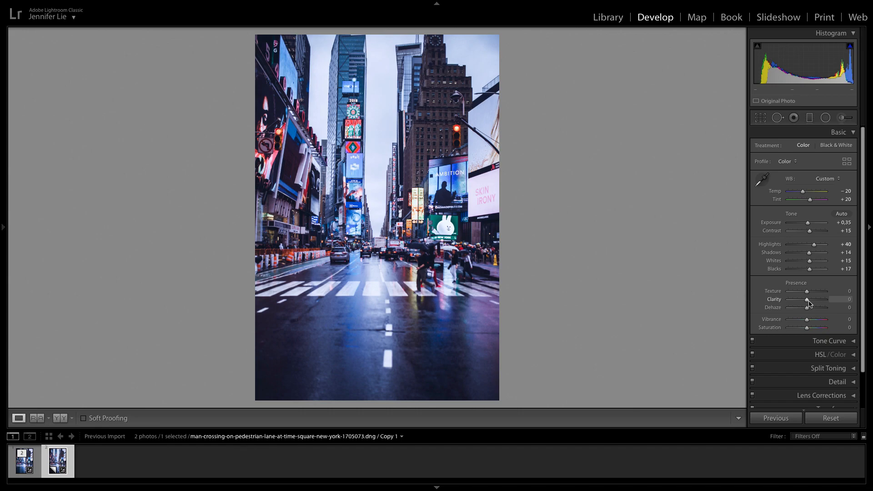
left_click_drag(810, 303, 812, 302)
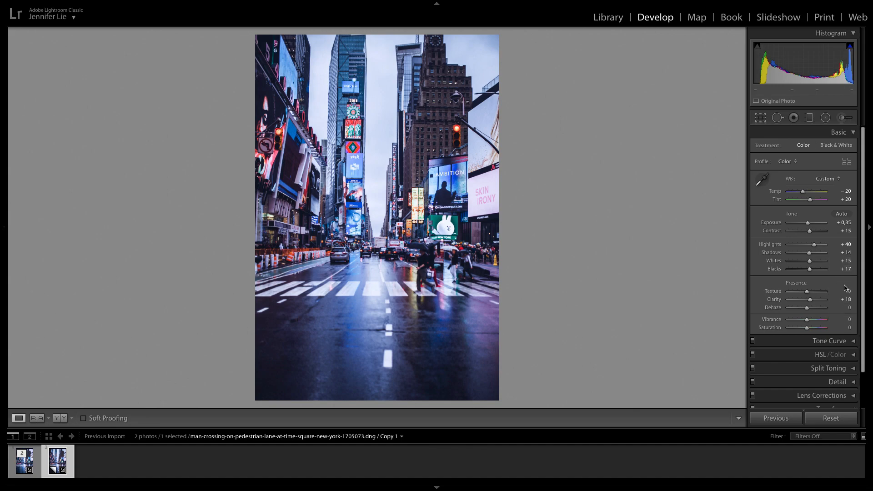
left_click(793, 132)
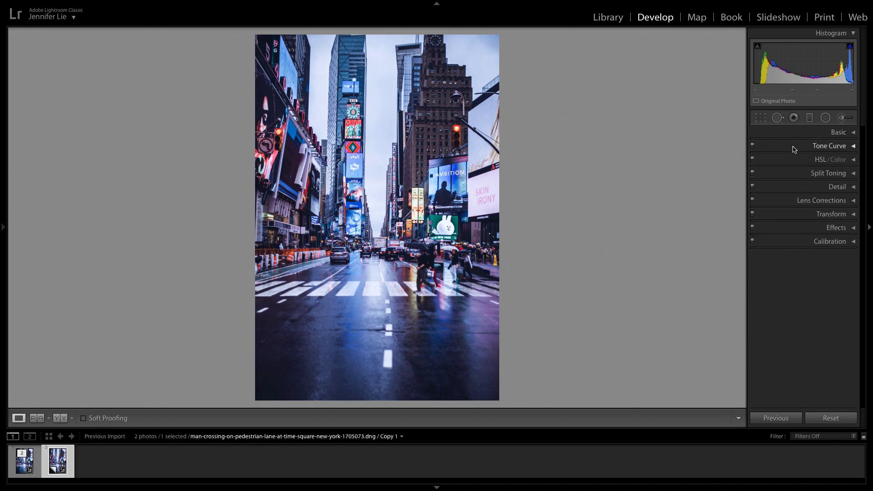
- Raise the Highlights region of the tone curve to +17
left_click(793, 146)
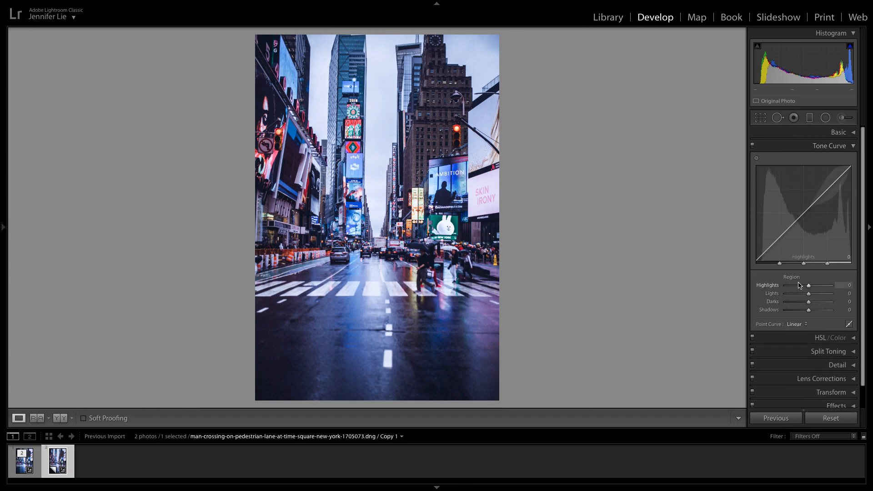
left_click_drag(808, 285, 814, 286)
left_click_drag(812, 286, 814, 286)
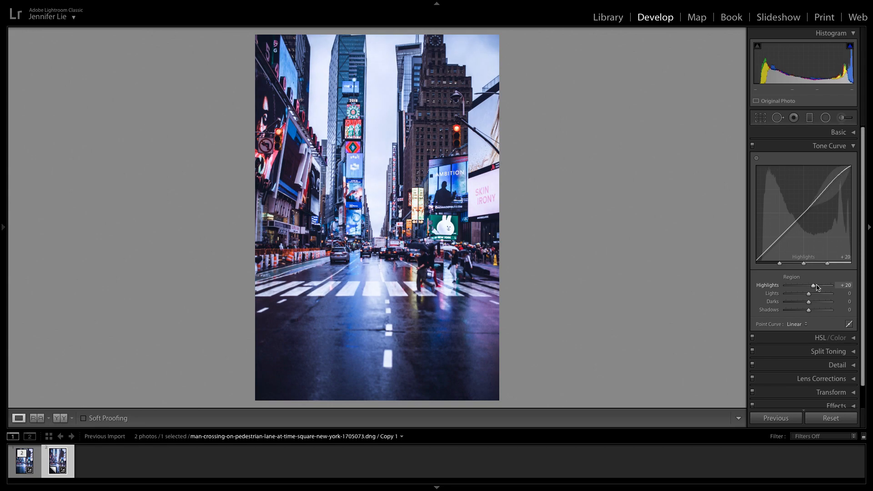
left_click(844, 285)
type("17")
key("Return")
left_click(794, 146)
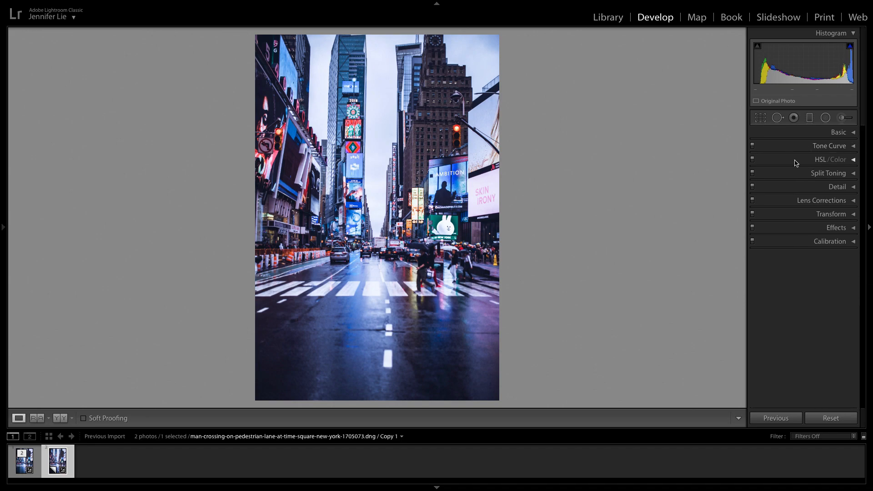
- Shift the HSL hues to -90 for Red, -100 for Orange and -88 for Yellow
left_click(795, 160)
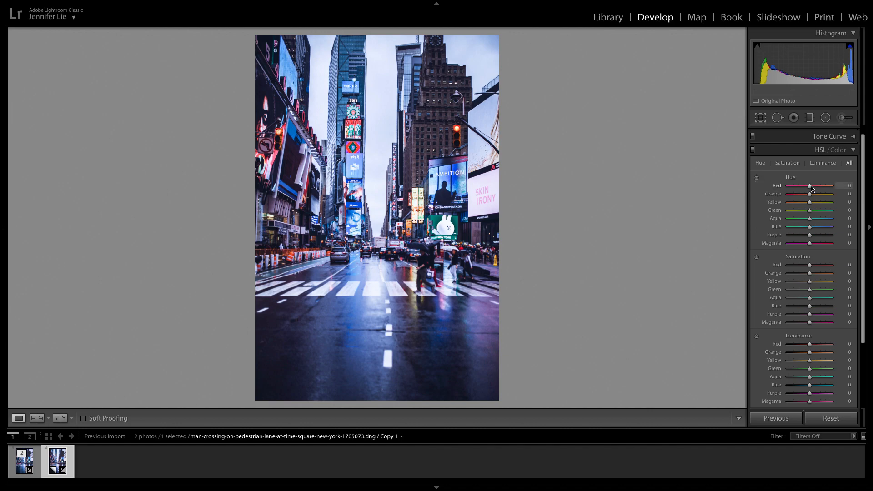
left_click_drag(811, 188, 791, 196)
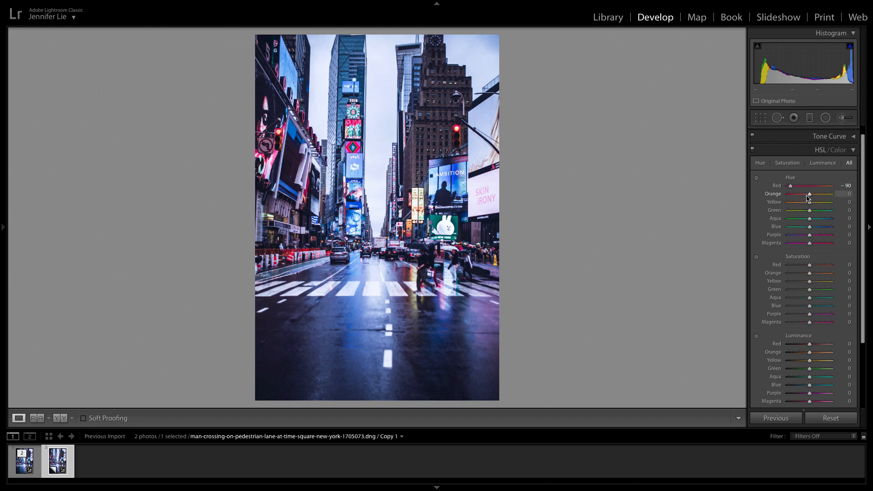
left_click_drag(811, 198, 769, 205)
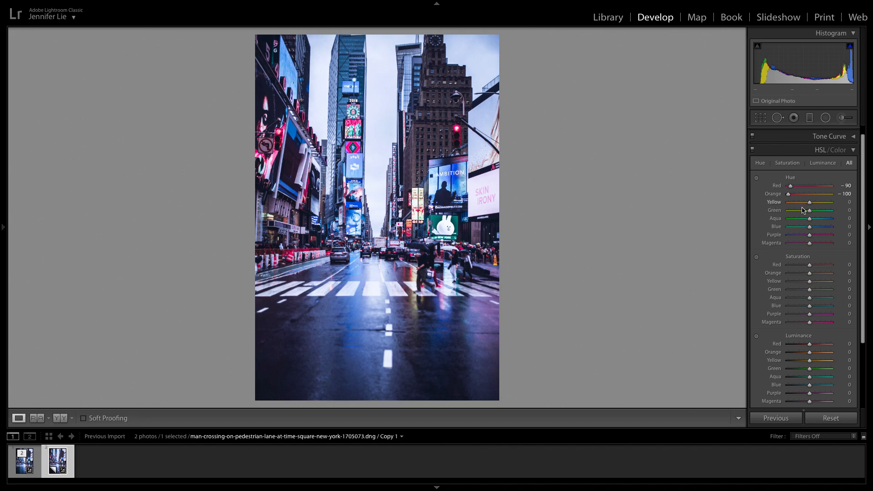
left_click_drag(811, 205, 790, 208)
left_click(843, 202)
type("-88")
key("Return")
- Shift the HSL hue of Purple to -100 and of Magenta to +82
left_click_drag(810, 237, 747, 242)
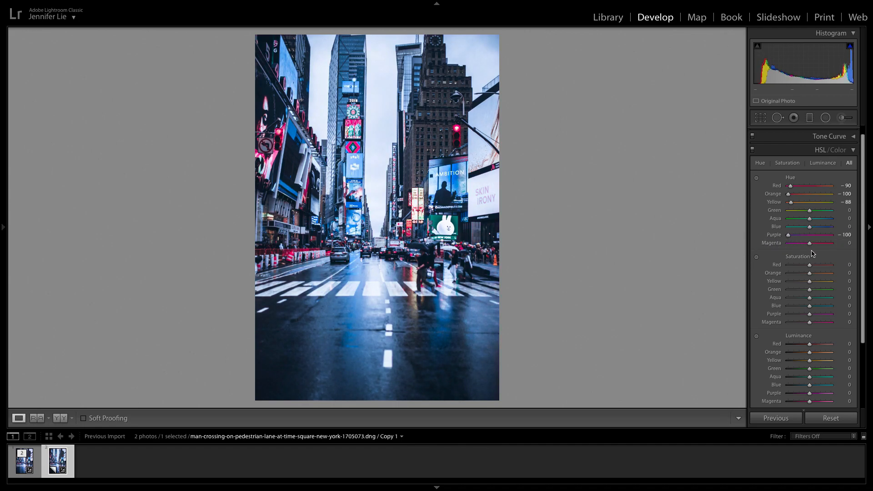
left_click_drag(809, 243, 827, 244)
left_click(848, 244)
type("+82")
key("Return")
- Set the HSL saturation of Red to +15 and of Orange to -25
scroll(763, 286, "down", 2)
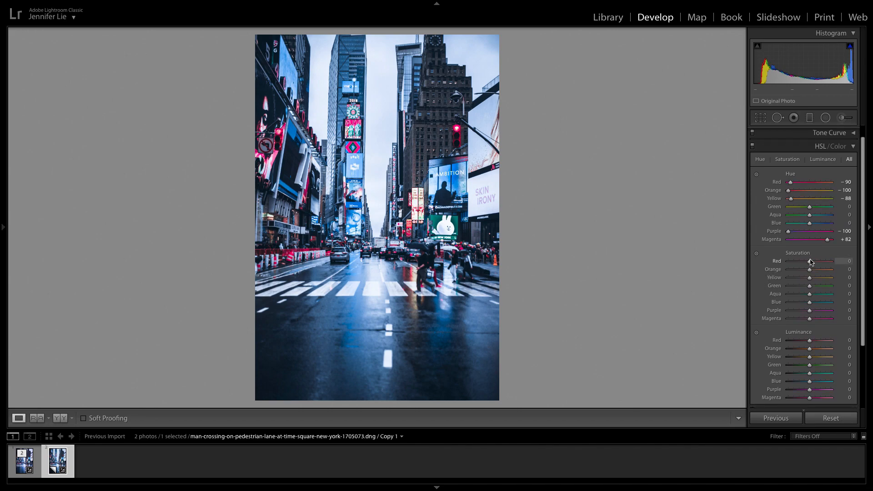
left_click_drag(809, 259, 813, 259)
left_click(848, 260)
type("15")
key("Return")
left_click_drag(809, 270, 806, 270)
left_click(845, 271)
type("-25")
key("Return")
- Raise the HSL saturation of Purple to +20 and close the HSL settings
left_click_drag(812, 313, 819, 312)
left_click(840, 310)
type("20")
key("Return")
left_click(786, 150)
- Toggle the HSL adjustments off and on to compare the photo with and without them, leaving them enabled
left_click(752, 160)
left_click(753, 160)
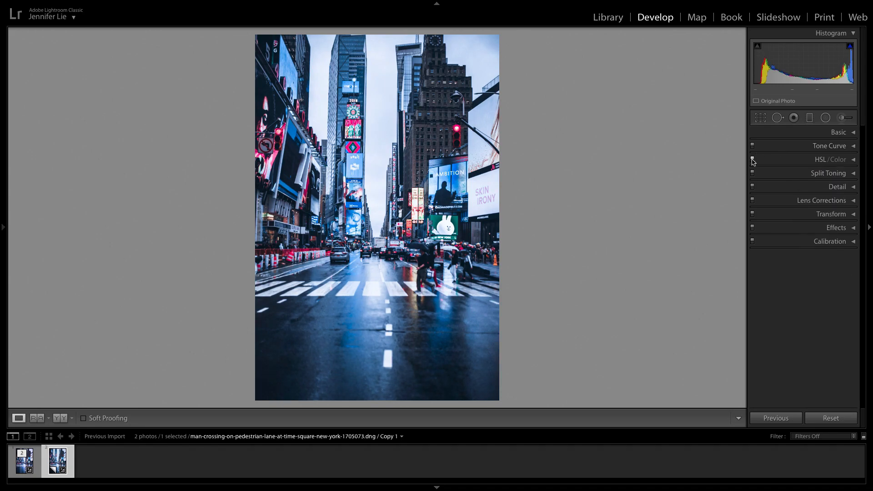
left_click(752, 160)
left_click(752, 160)
left_click(753, 160)
left_click(753, 160)
left_click(752, 160)
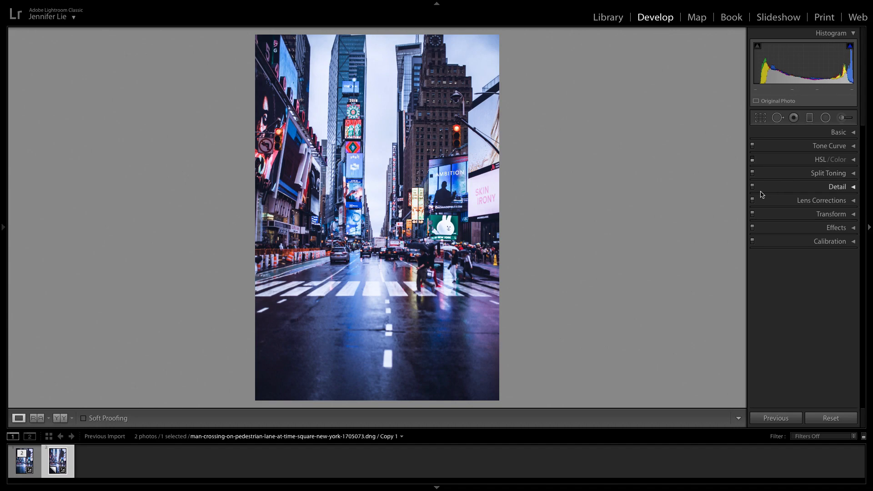
left_click(751, 160)
- Tint the highlights with Split Toning, using hue 314 and saturation 10
left_click(779, 176)
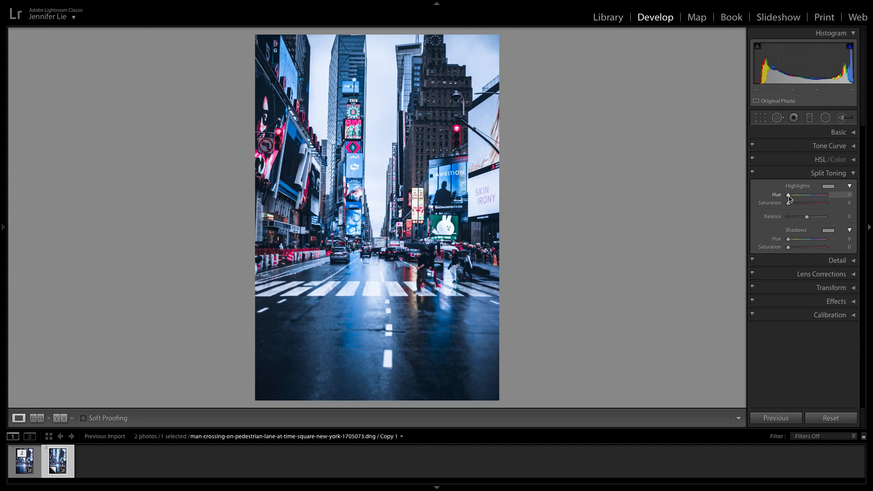
mouse_move(789, 197)
left_mouse_down()
mouse_move(809, 197)
mouse_move(790, 206)
mouse_move(812, 201)
mouse_move(800, 210)
mouse_move(805, 199)
left_mouse_up()
mouse_move(789, 203)
left_mouse_down()
mouse_move(802, 209)
mouse_move(798, 196)
mouse_move(781, 196)
mouse_move(803, 197)
mouse_move(799, 203)
left_mouse_up()
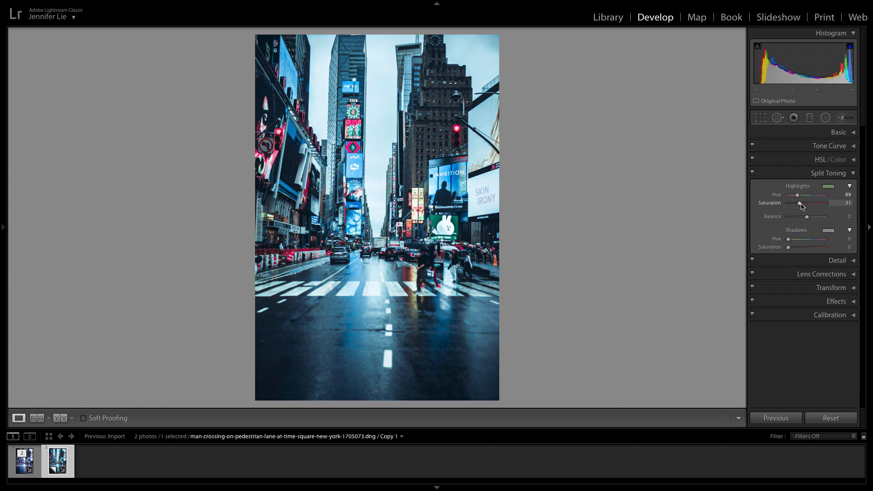
left_click_drag(800, 206, 820, 199)
key("alt")
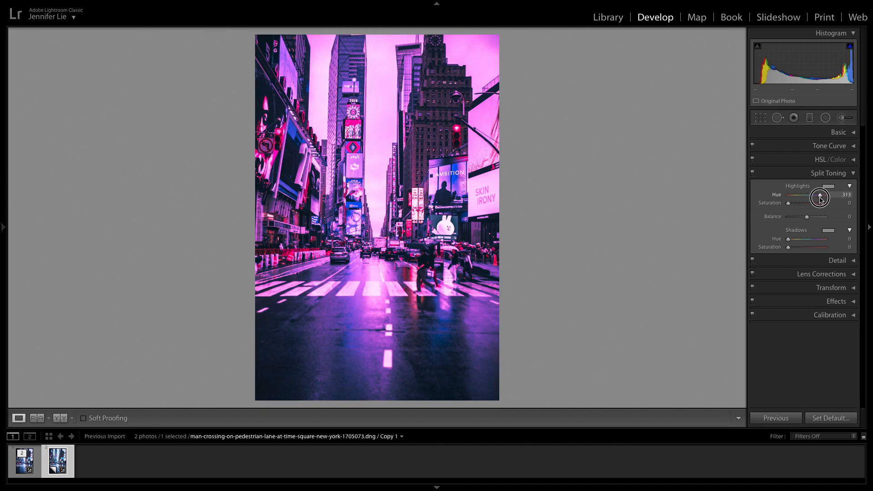
left_click_drag(820, 199, 820, 199)
left_click(846, 195)
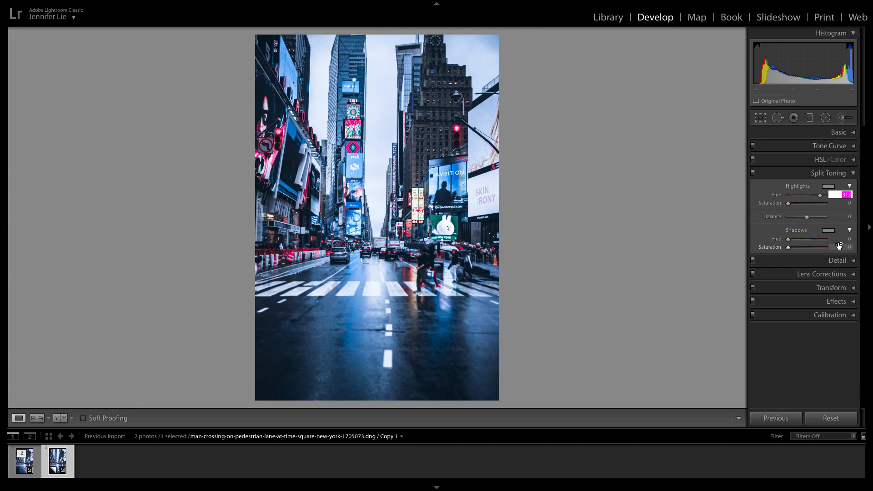
type("31")
key("Return")
left_click(850, 204)
type("10")
key("Return")
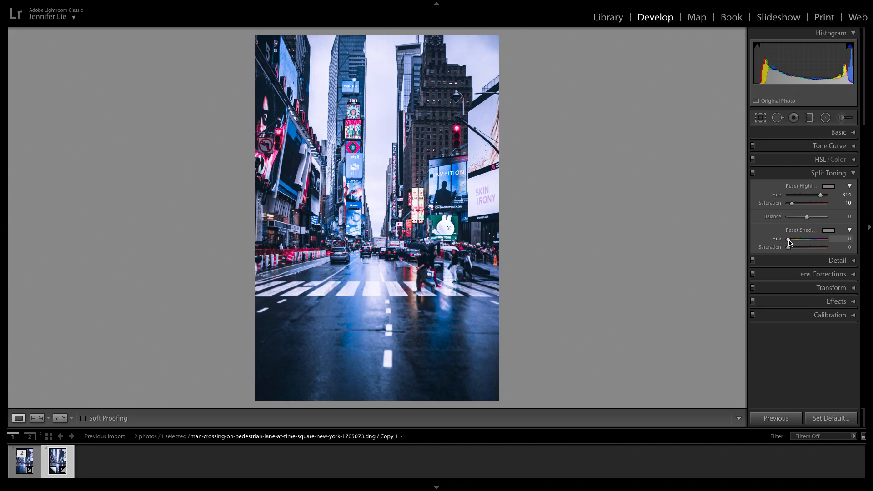
- Tint the shadows with Split Toning, using hue 213 and saturation 5
left_click_drag(788, 239, 811, 241)
left_click(843, 240)
type("213")
key("Return")
left_click(849, 246)
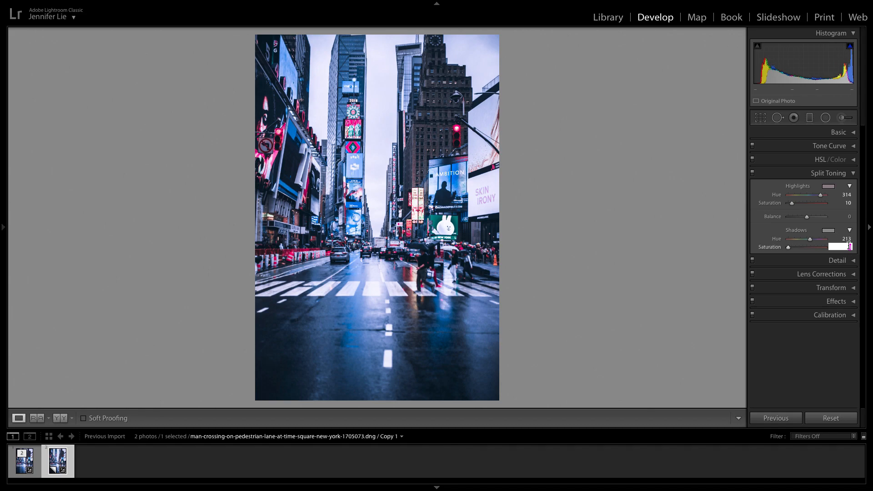
key("Return")
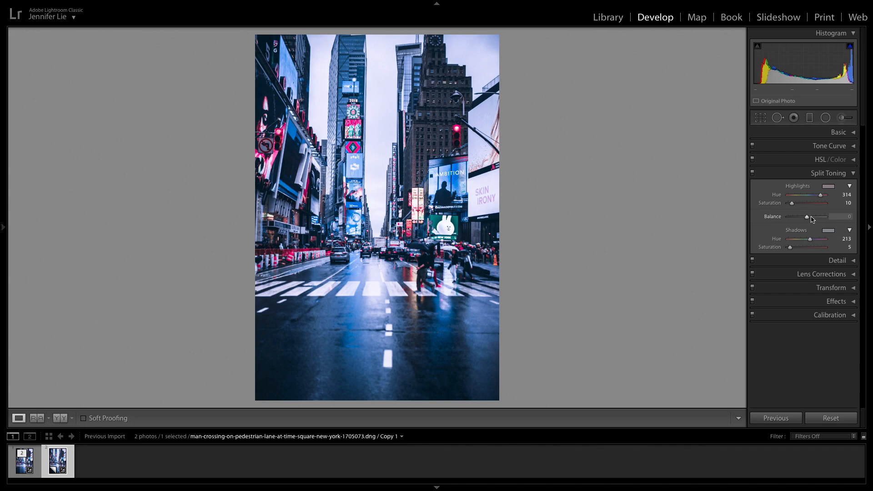
- Set the Split Toning balance to +50
left_click_drag(807, 219, 815, 219)
left_click_drag(821, 218, 817, 217)
left_click(835, 217)
type("50")
key("Return")
- Toggle Split Toning off and on to compare its effect, leave it enabled and close its settings
left_click(752, 173)
left_click(752, 173)
left_click(752, 172)
left_click(752, 172)
left_click(752, 173)
left_click(752, 173)
left_click(778, 173)
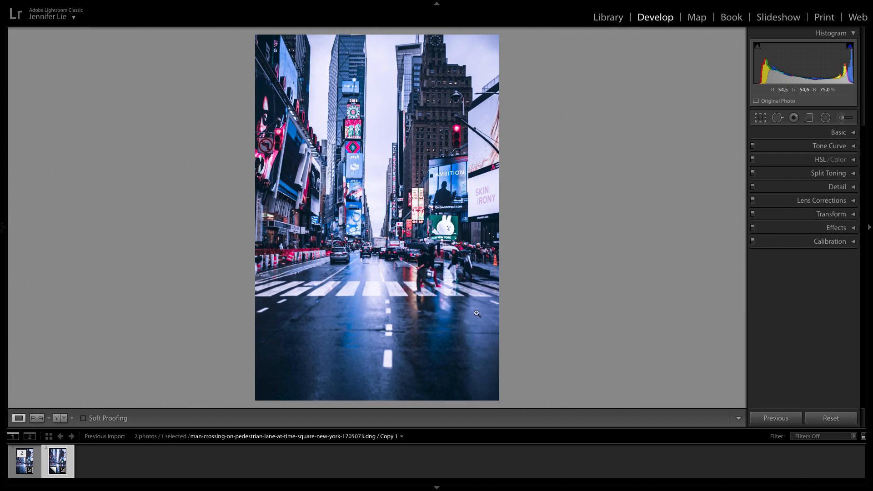